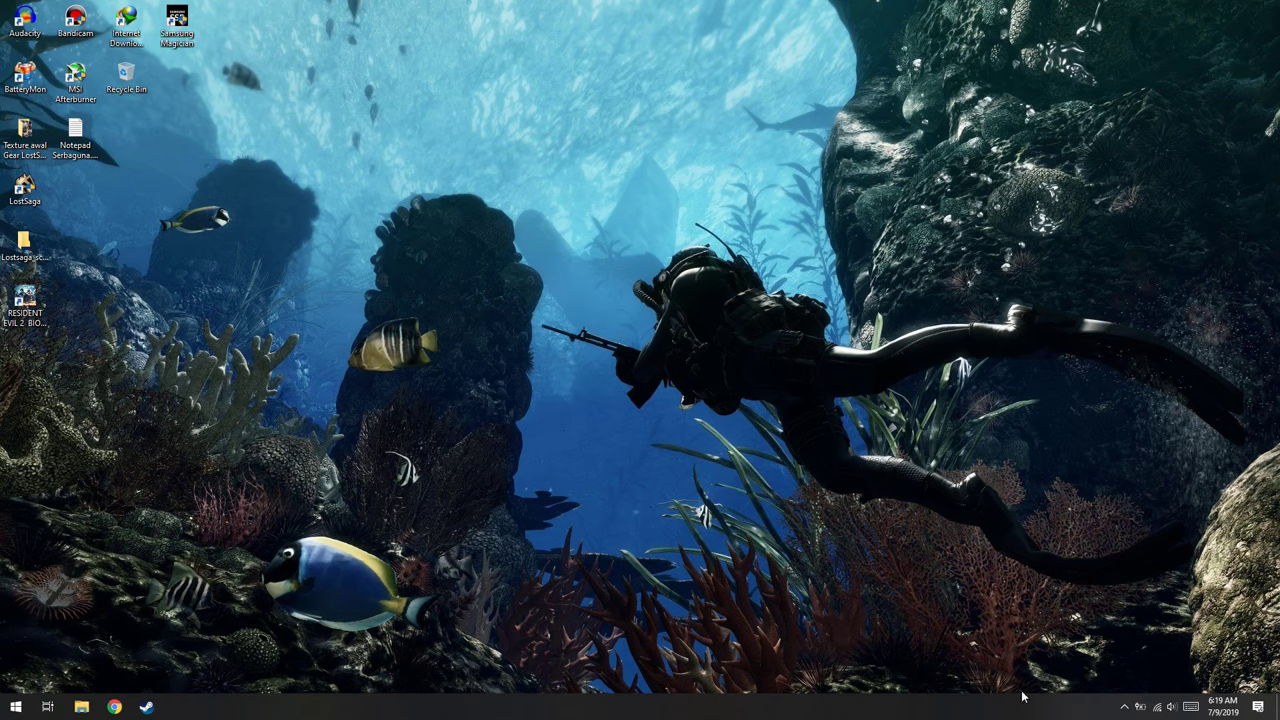
- Check the current CPU speed in Task Manager's performance view and close Task Manager
right_click(1140, 706)
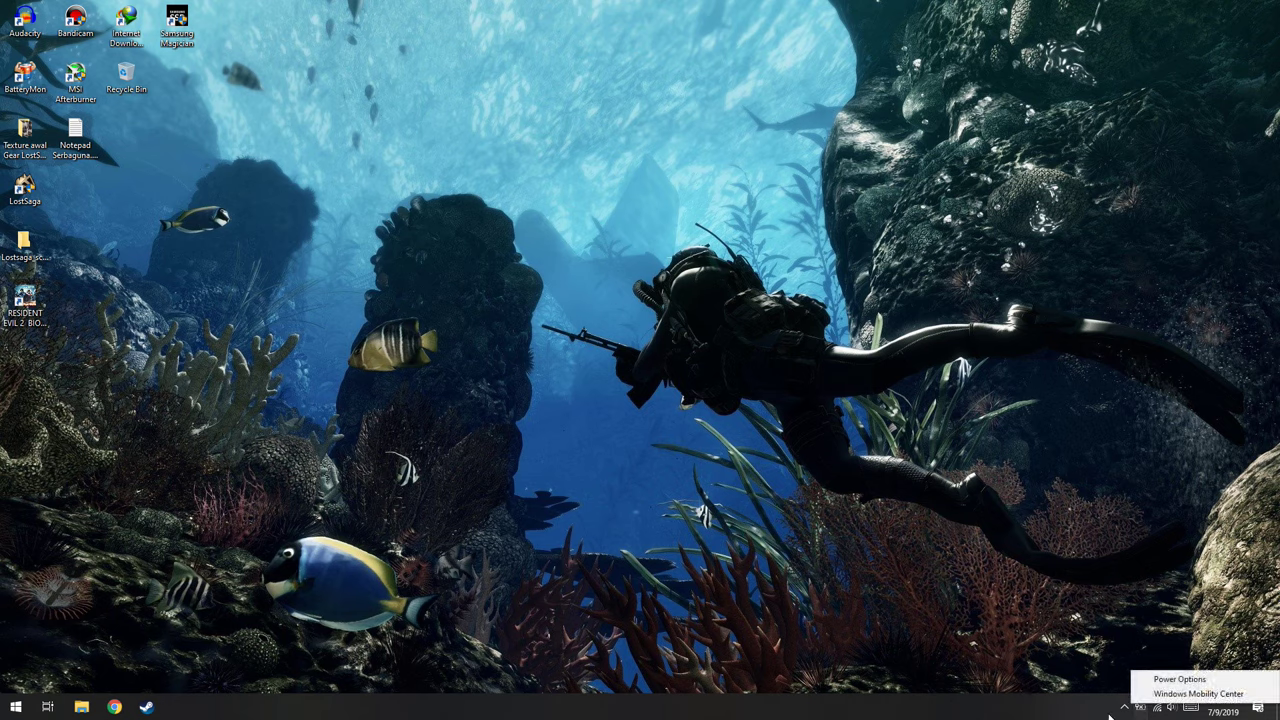
right_click(766, 708)
left_click(797, 640)
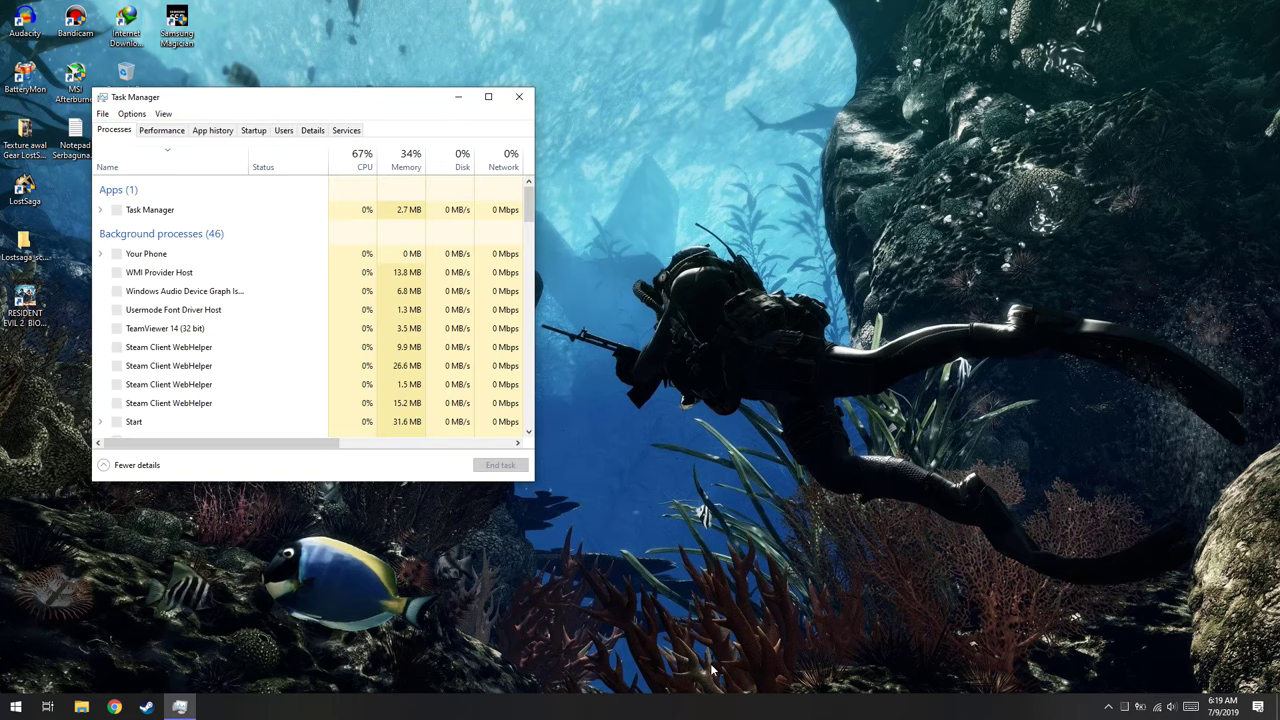
left_click(162, 130)
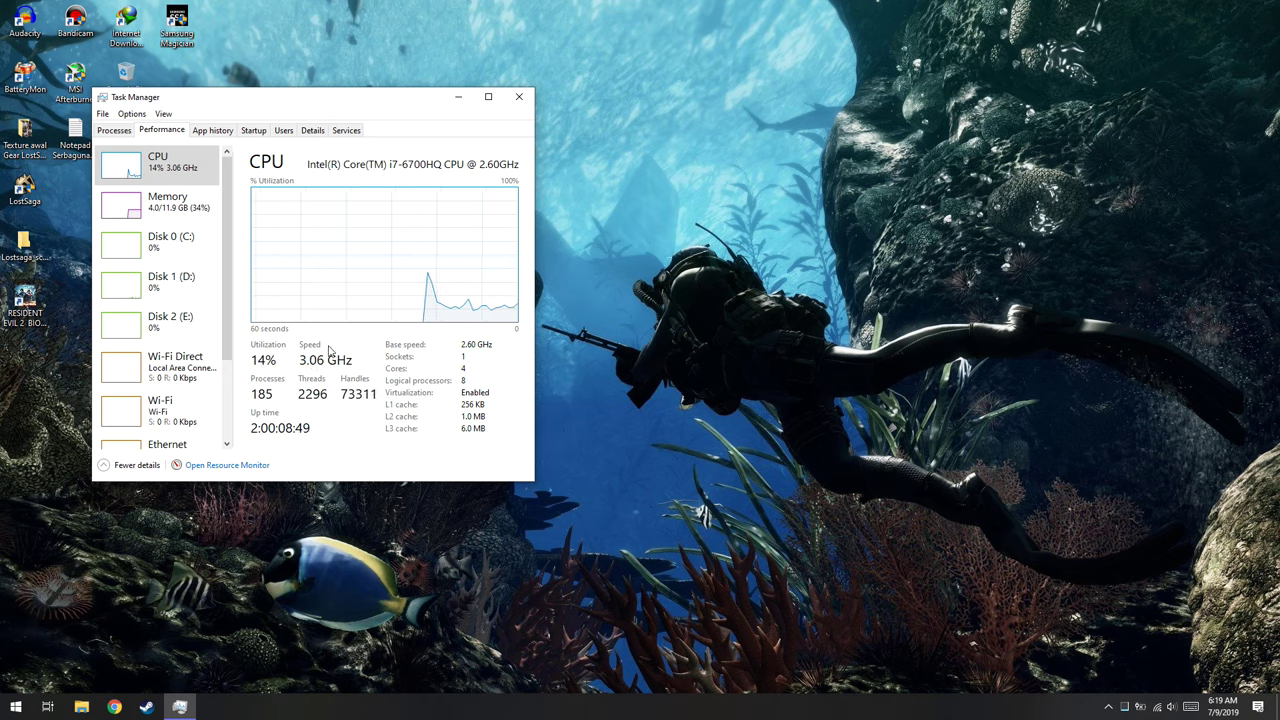
left_click(516, 100)
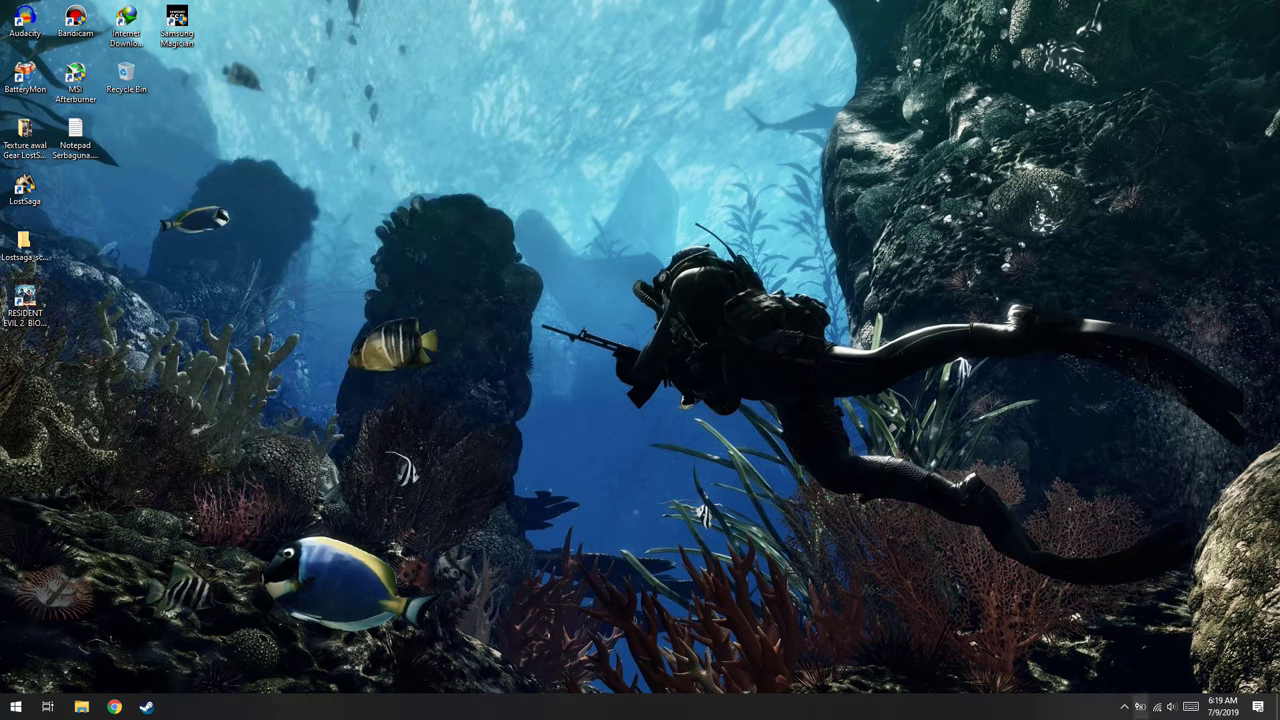
- Open the advanced power settings of the High performance power plan from Windows Power Options
mouse_move(1147, 710)
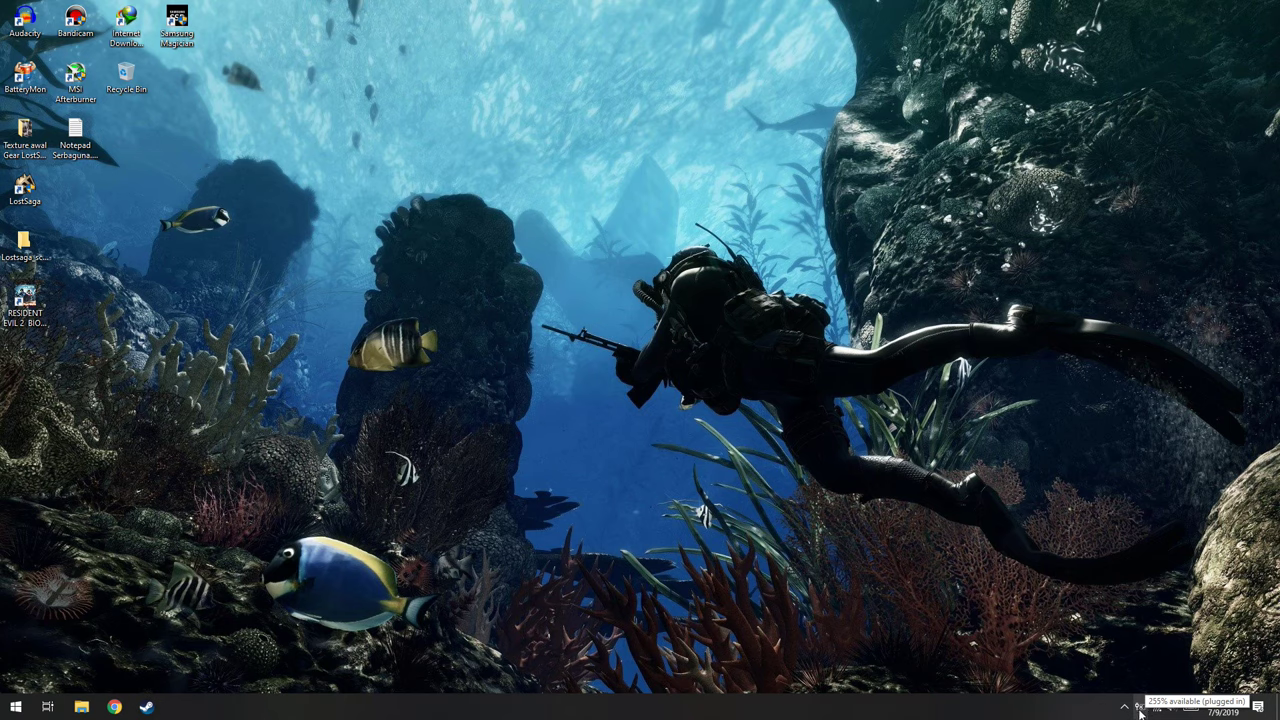
right_click(1140, 710)
left_click(1166, 684)
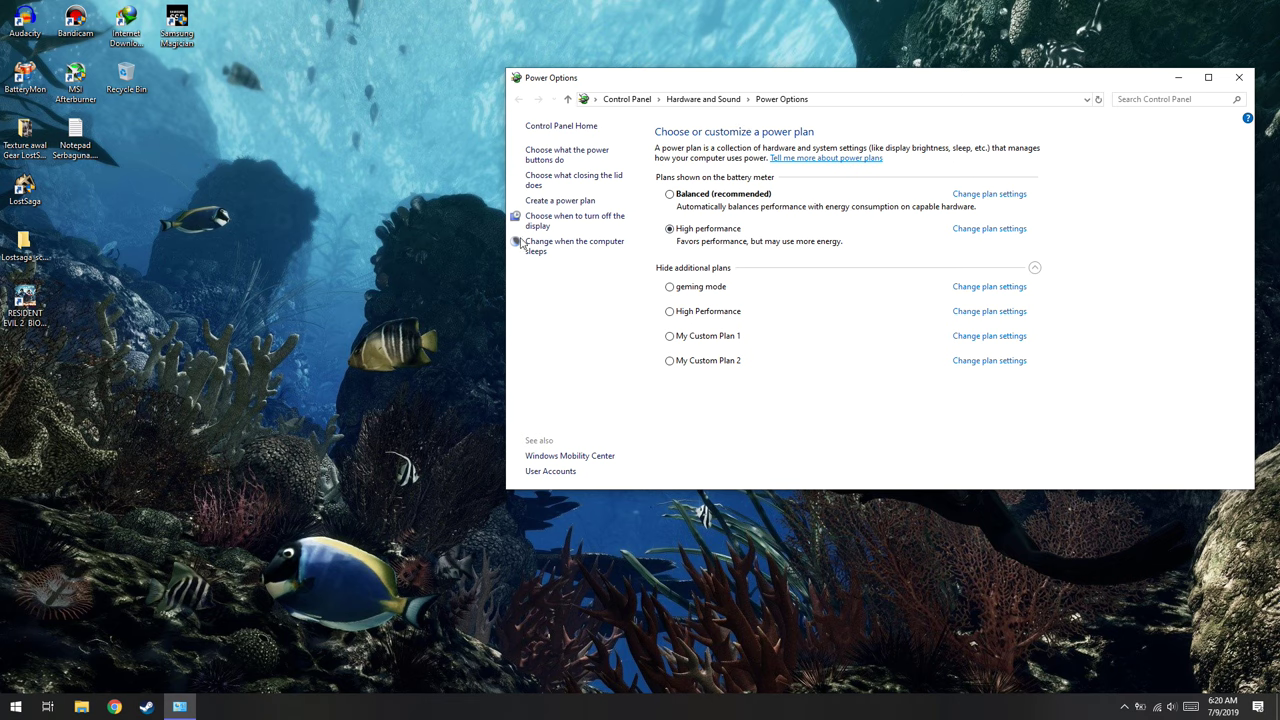
left_click(983, 229)
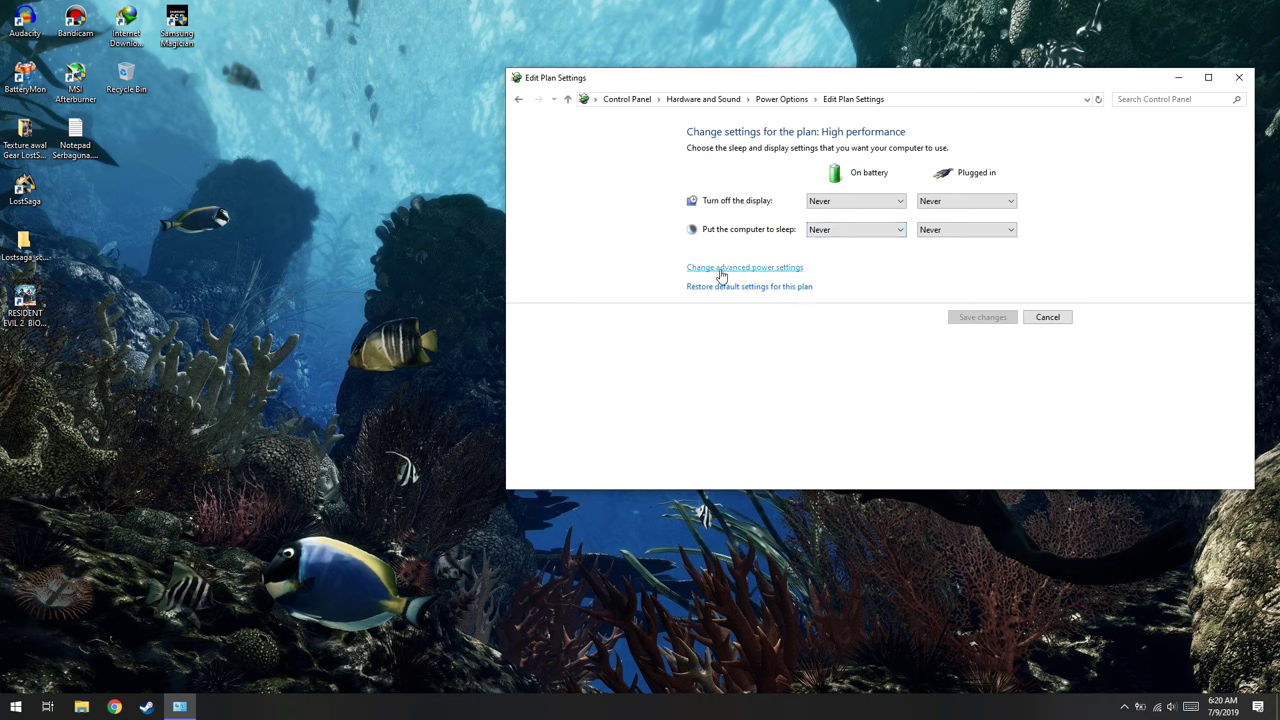
left_click(721, 268)
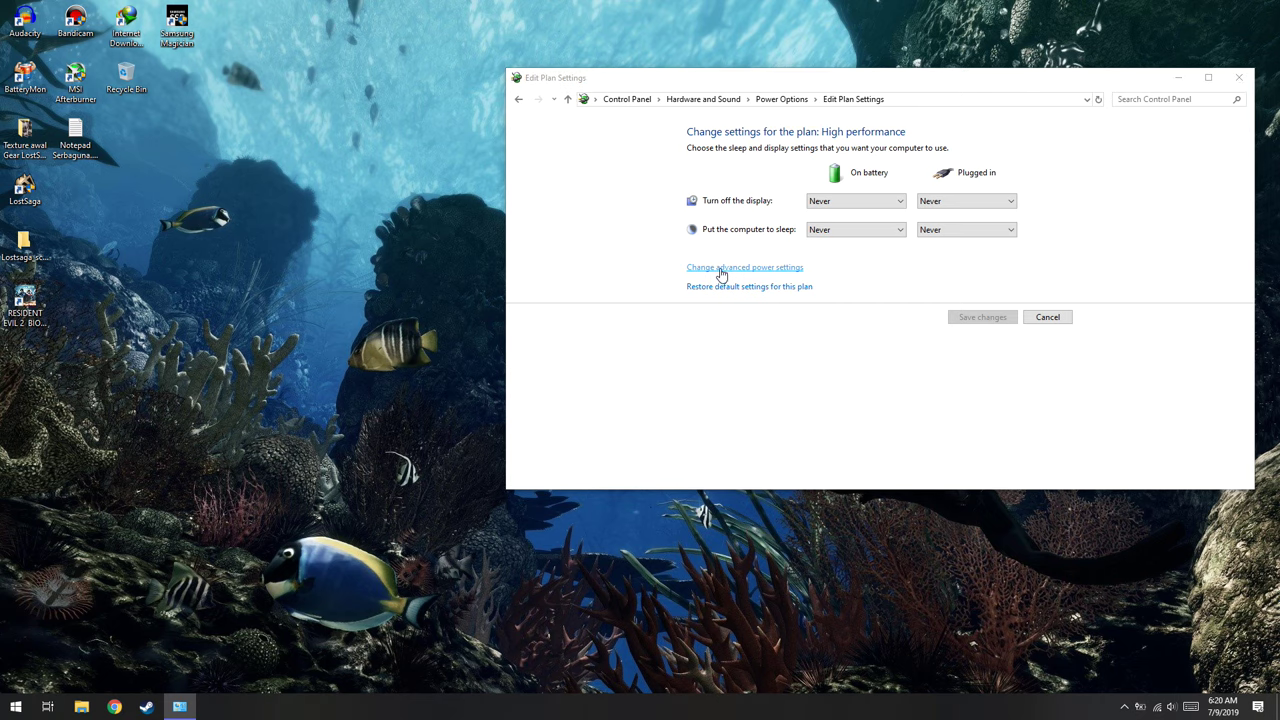
- Set the maximum processor state on battery to 100% under Processor power management and apply it
scroll(195, 194, "down", 3)
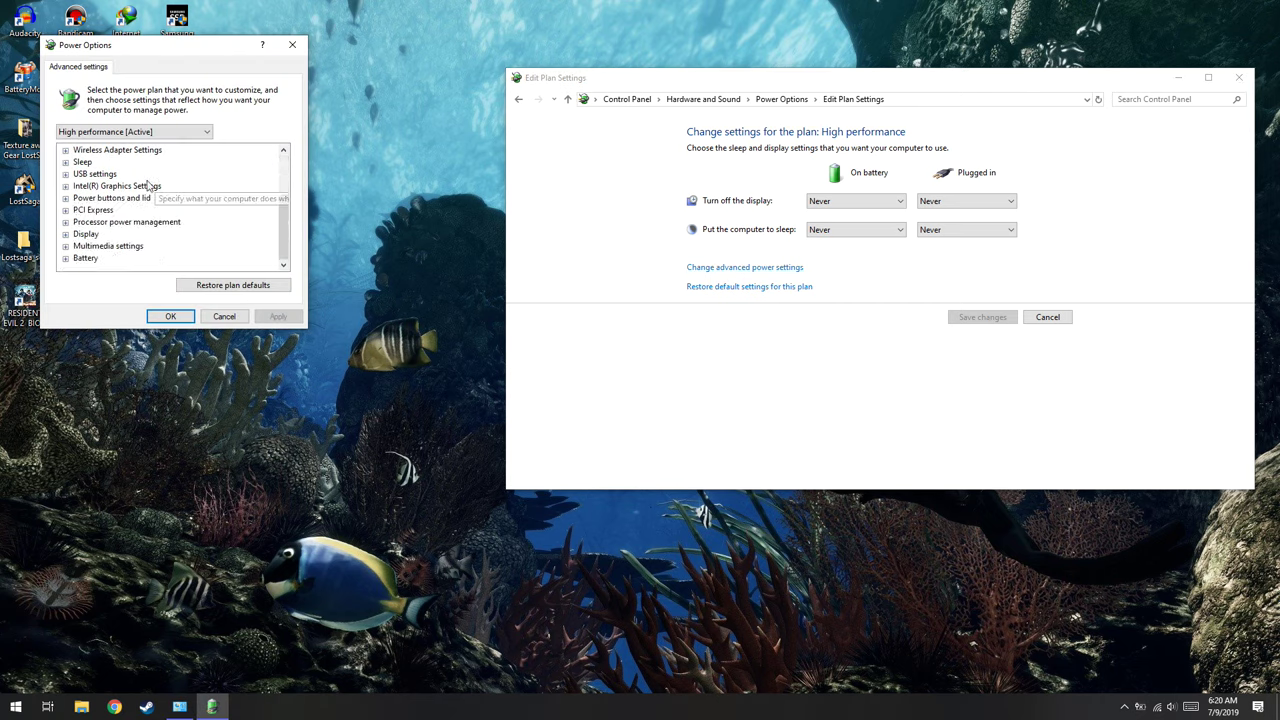
left_click(65, 224)
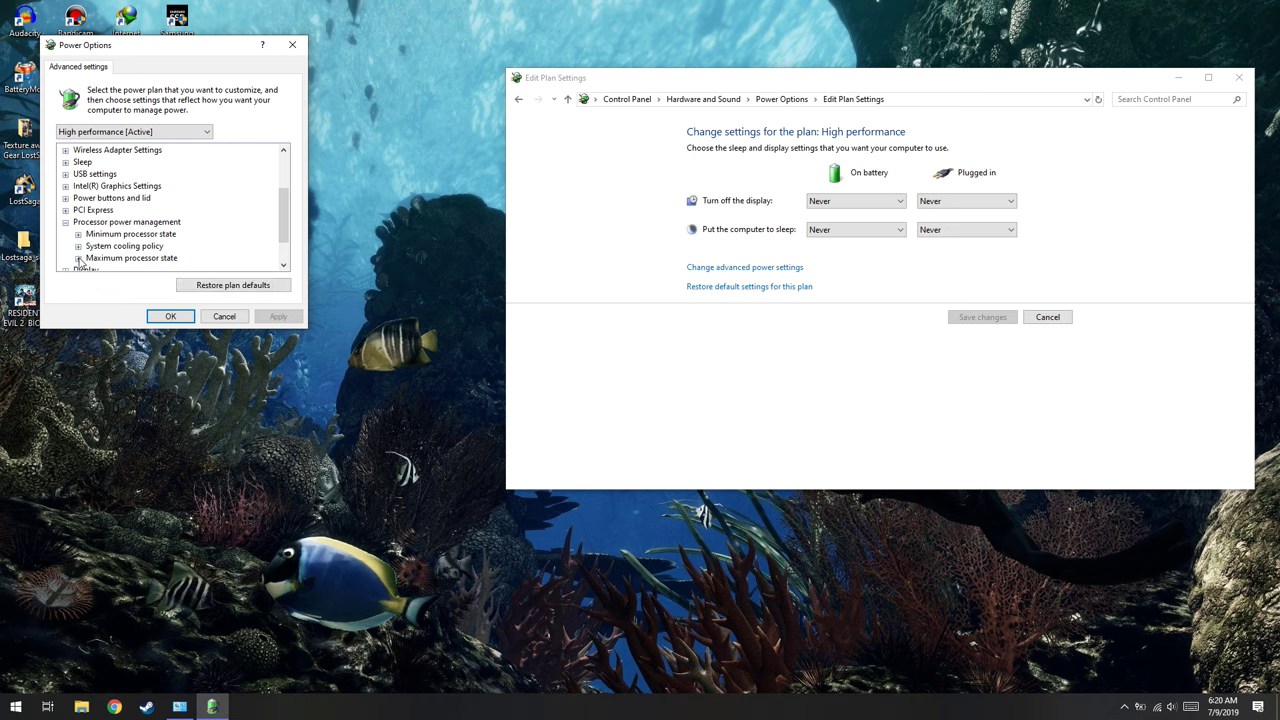
left_click(78, 258)
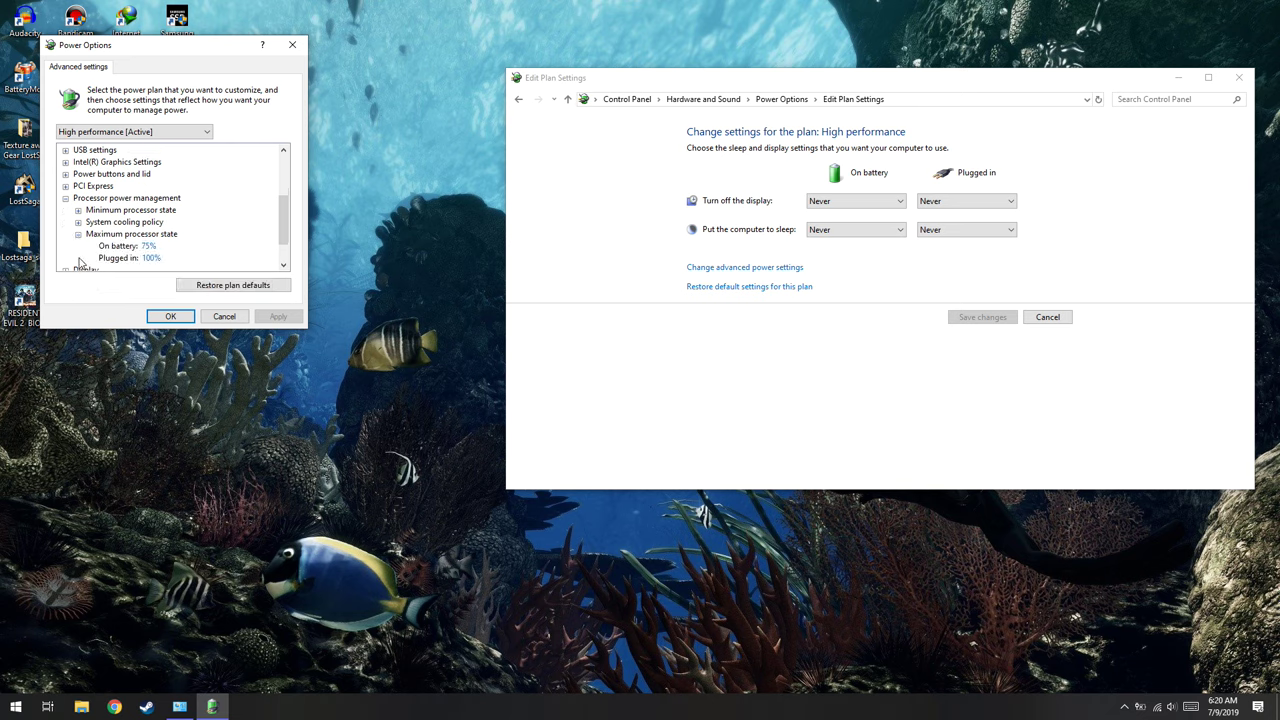
left_click(149, 259)
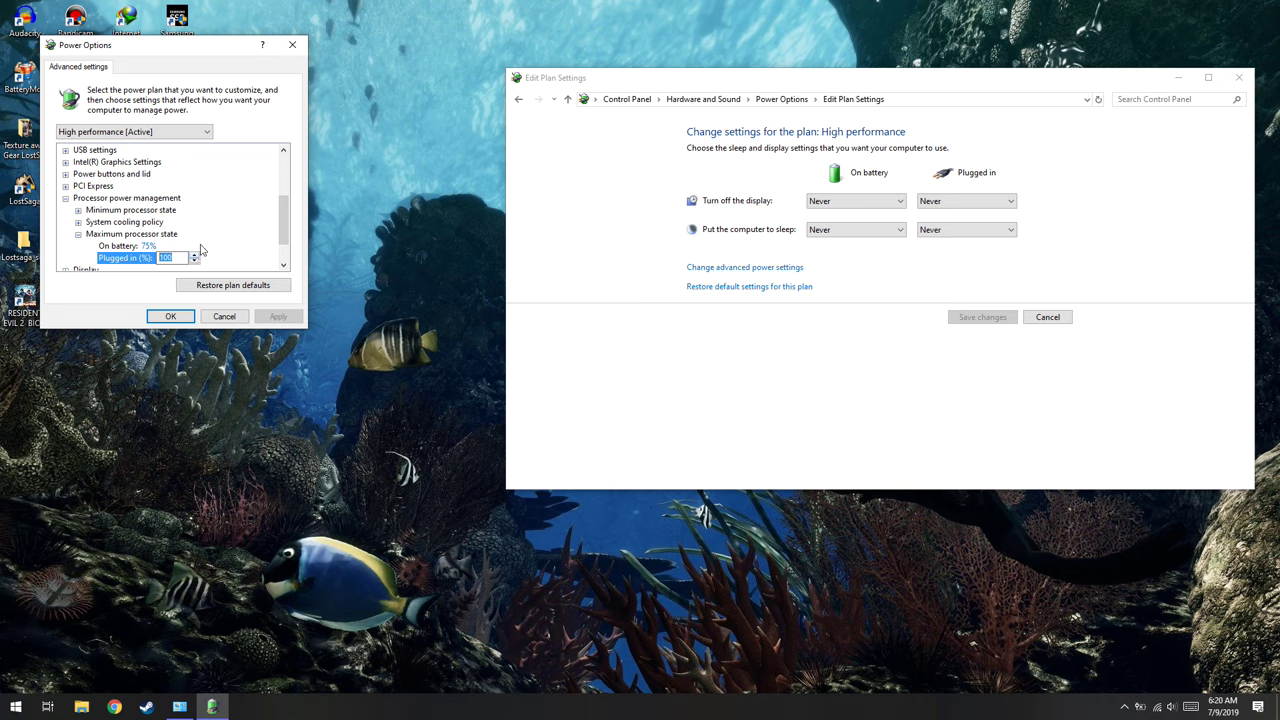
left_click(148, 246)
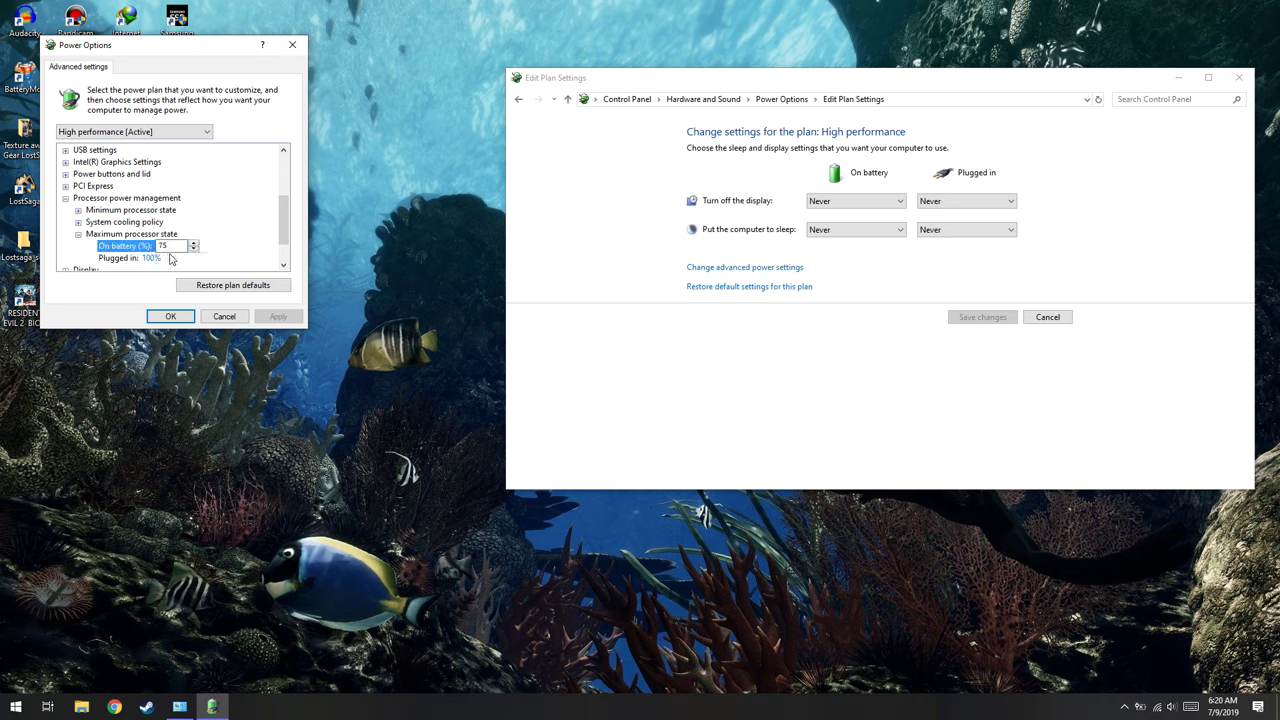
left_click_drag(170, 249, 136, 255)
type("100")
left_click(278, 316)
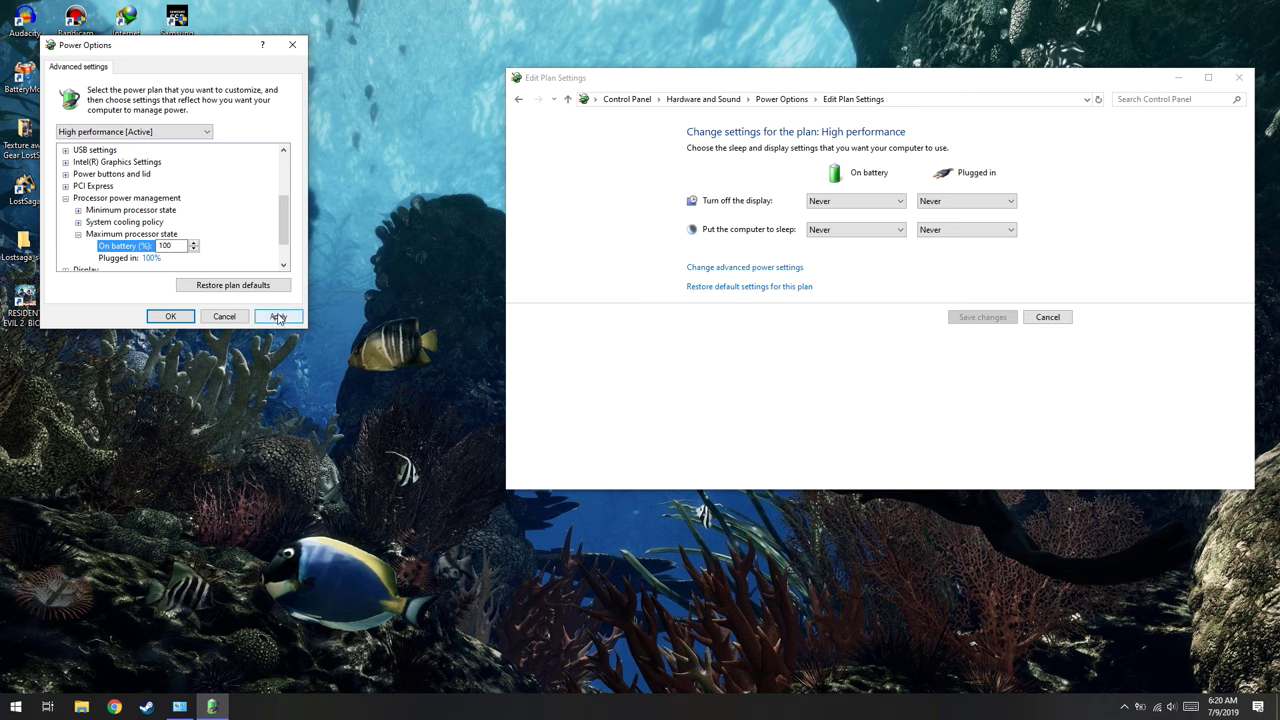
left_click(170, 316)
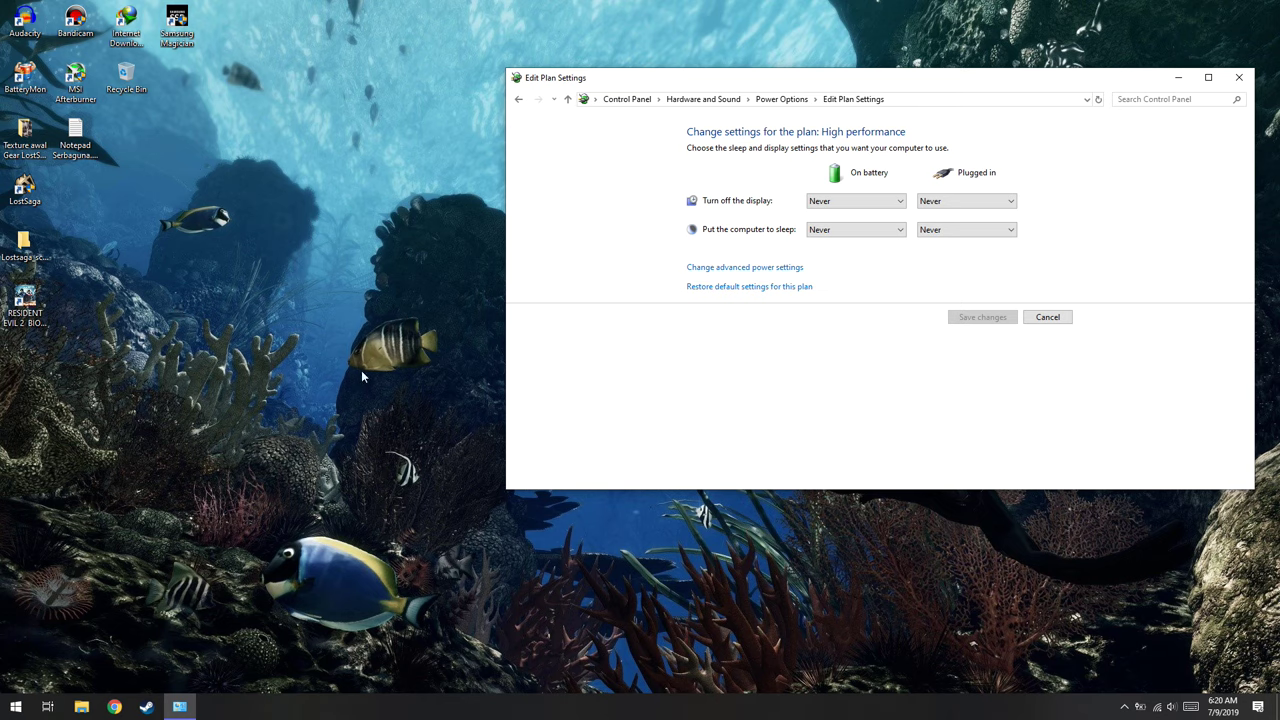
- Switch to Task Manager and show the CPU performance graph for monitoring the processor speed
right_click(508, 705)
left_click(560, 651)
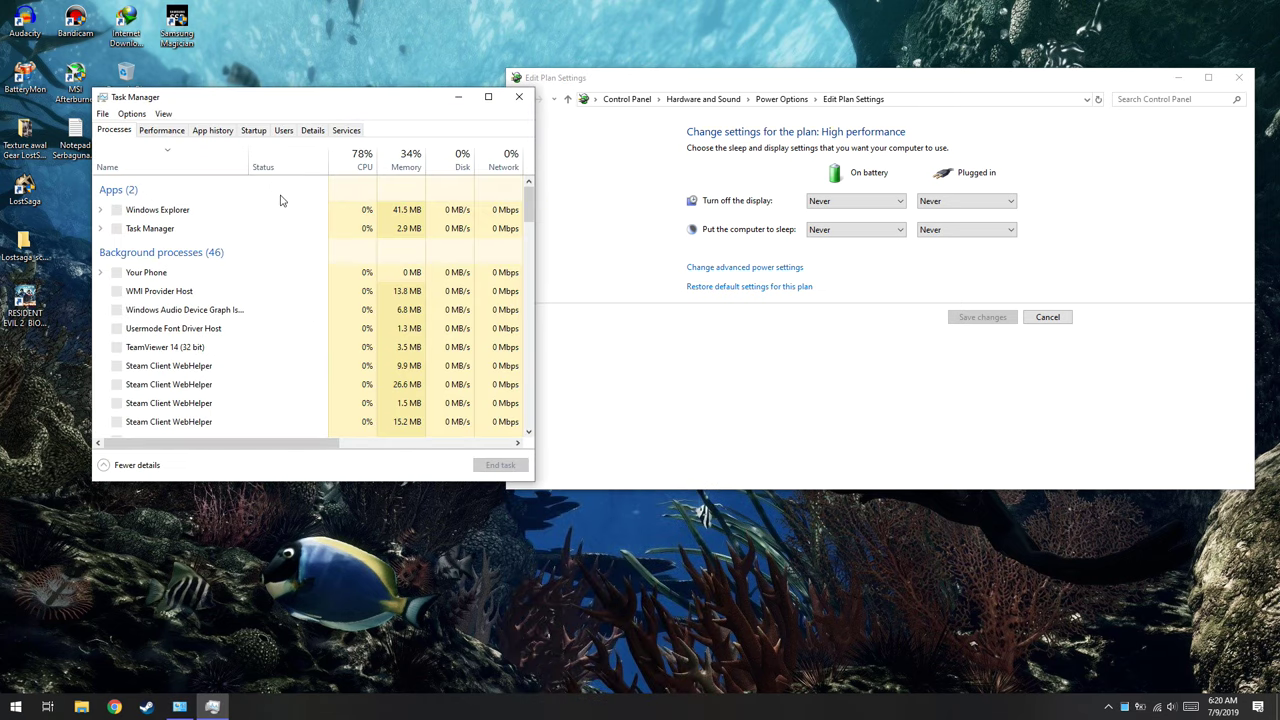
left_click(176, 134)
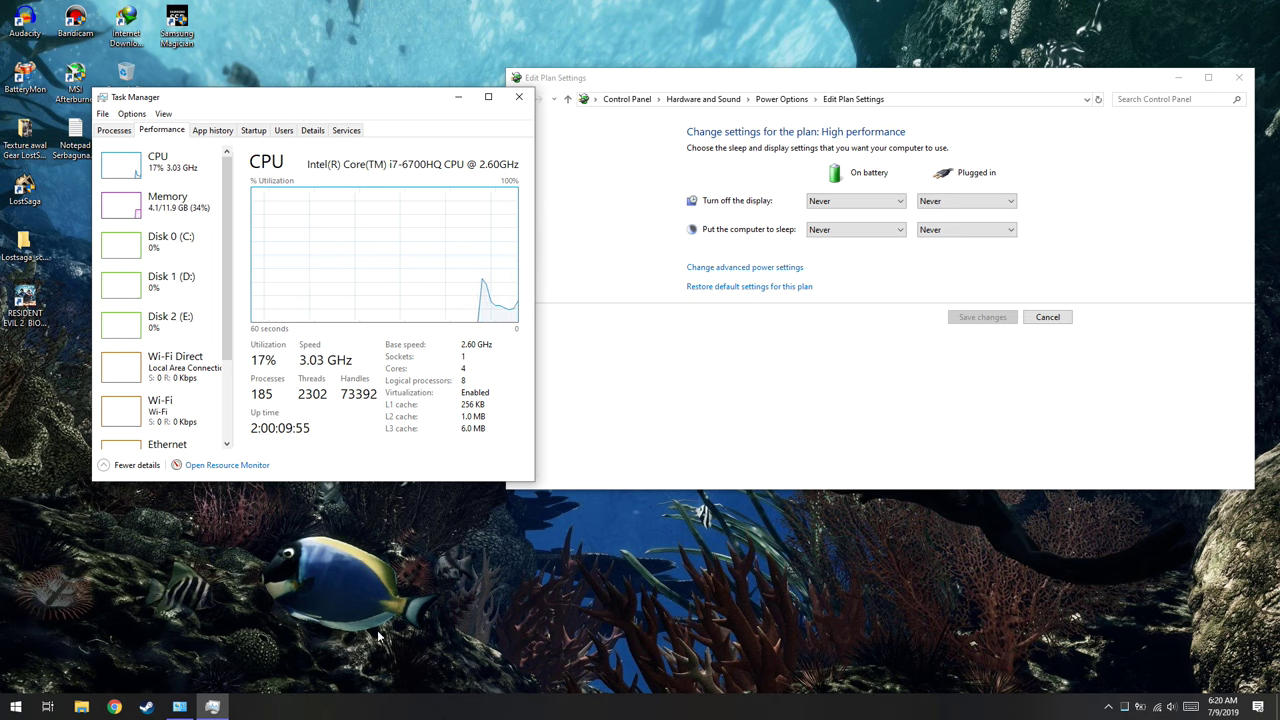
- Reopen the High performance plan's advanced power settings and expand Maximum processor state under Processor power management
right_click(565, 706)
left_click(897, 337)
left_click(748, 267)
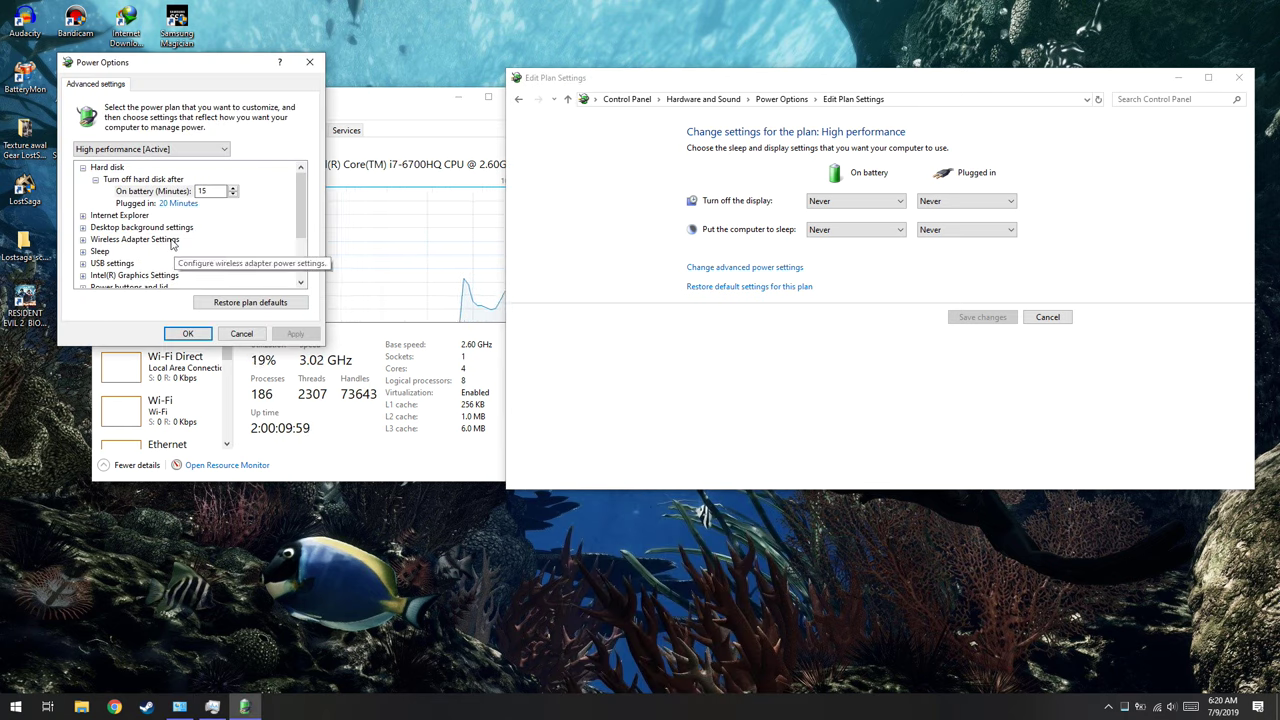
scroll(172, 245, "down", 2)
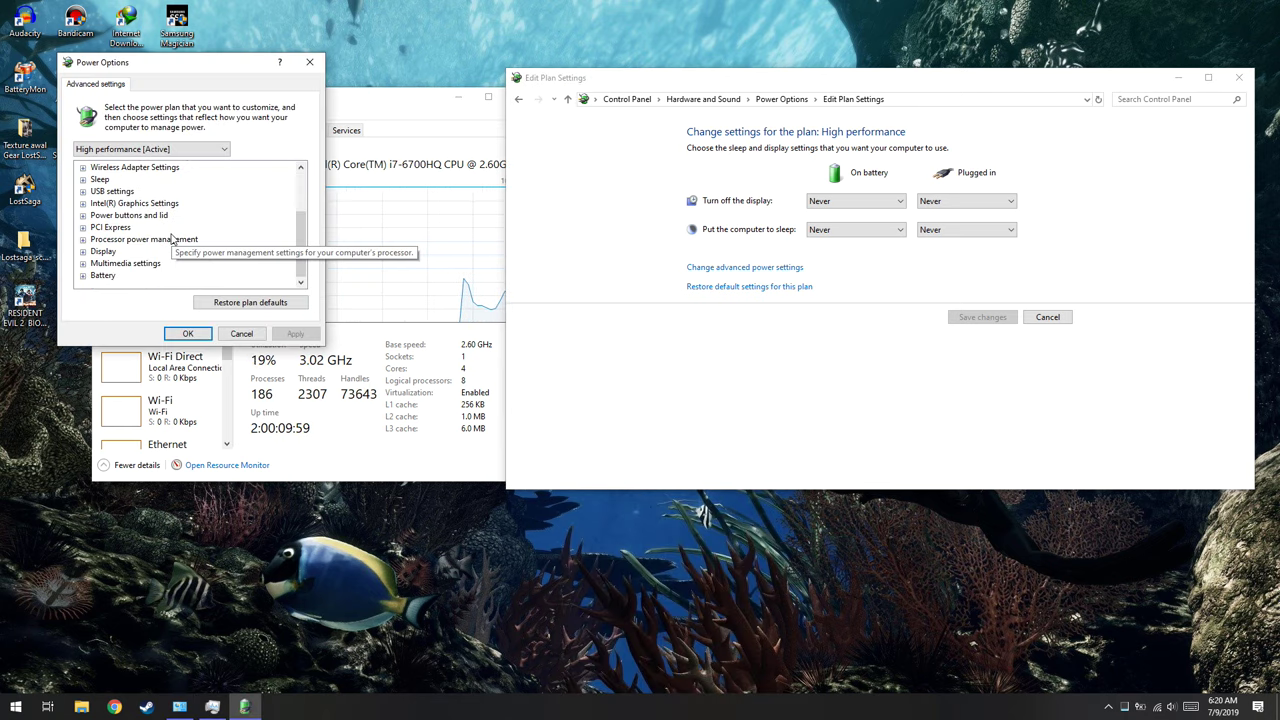
left_click(83, 239)
left_click(96, 275)
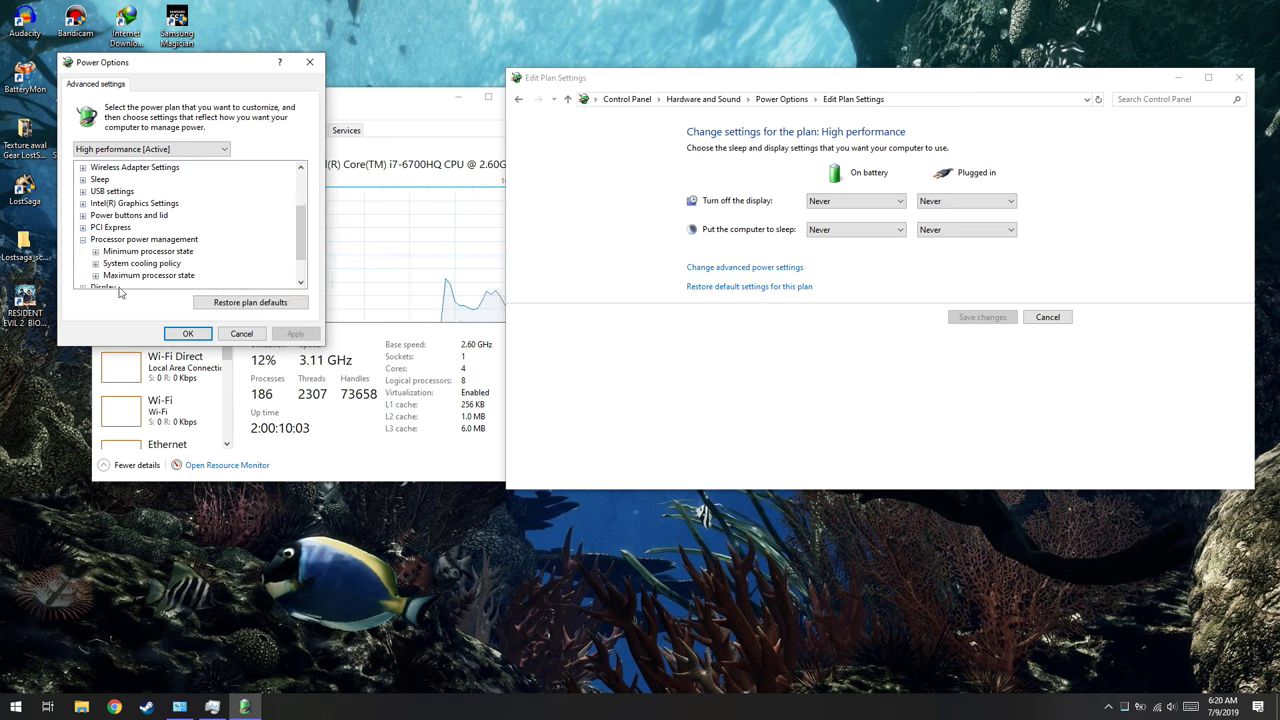
- Try plugged-in maximum processor state limits of 80%, 90% and 95%, applying each one to compare CPU speeds
left_click(140, 275)
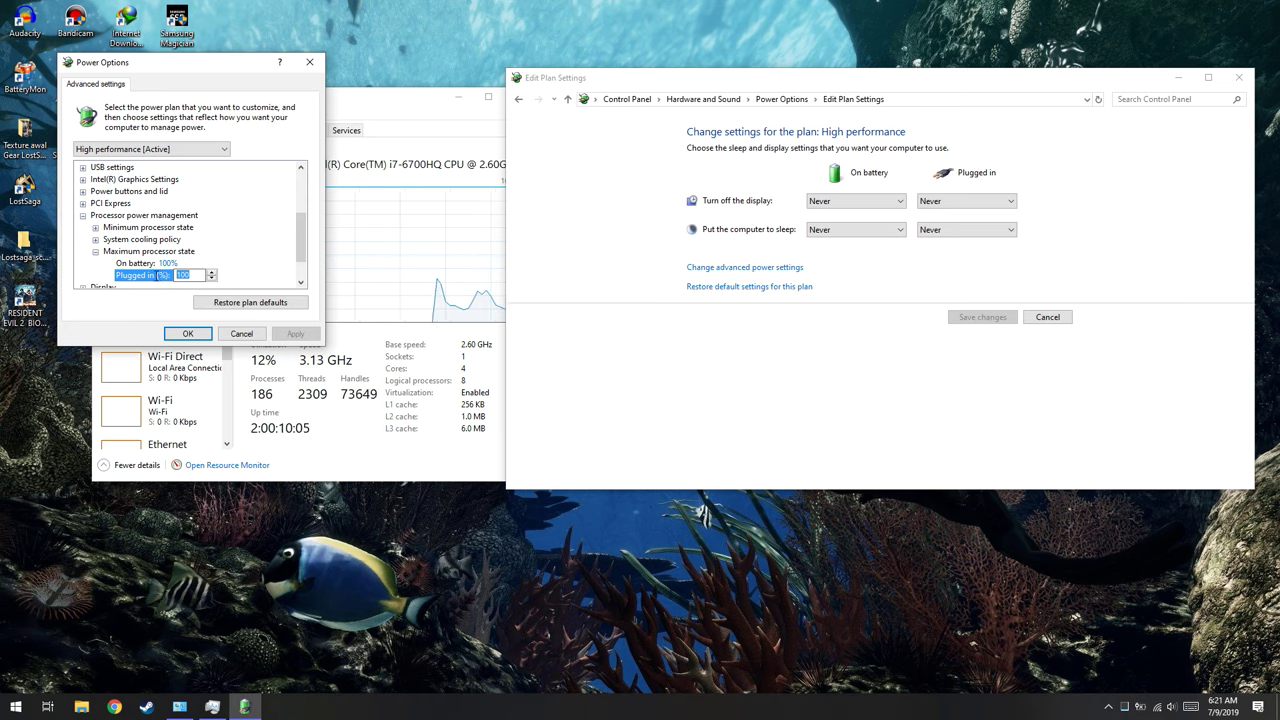
type("80")
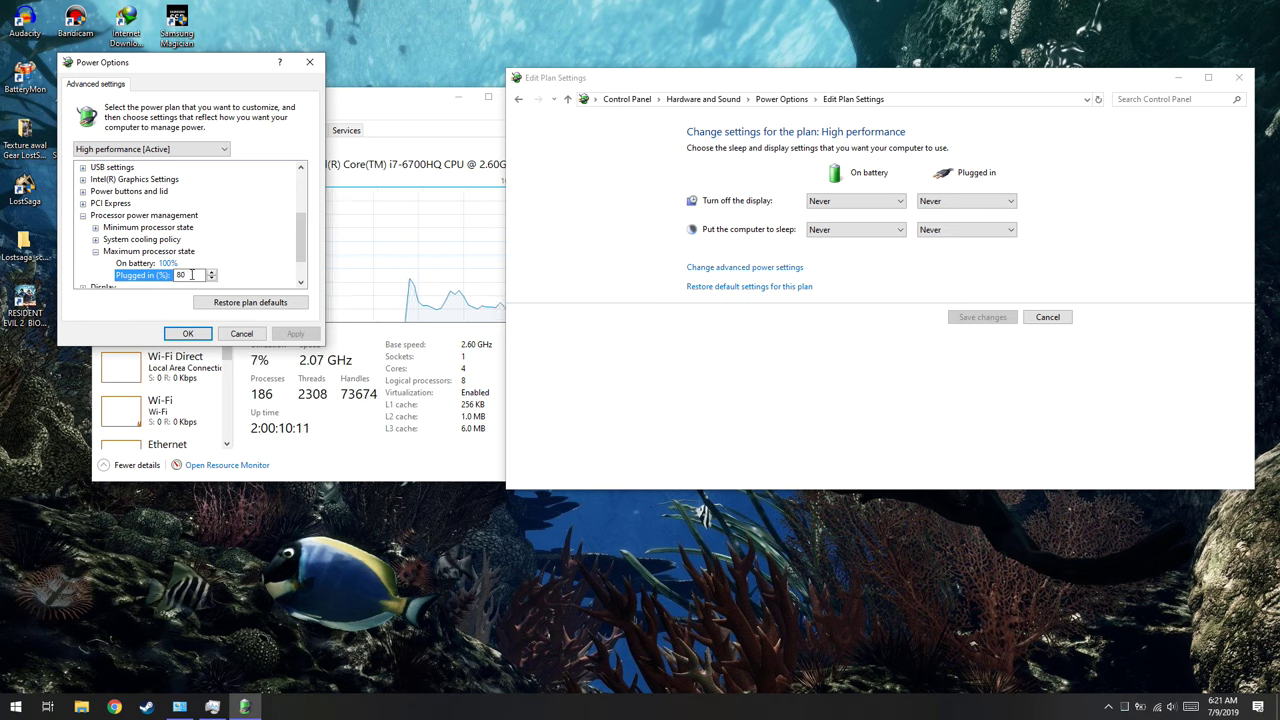
type("90")
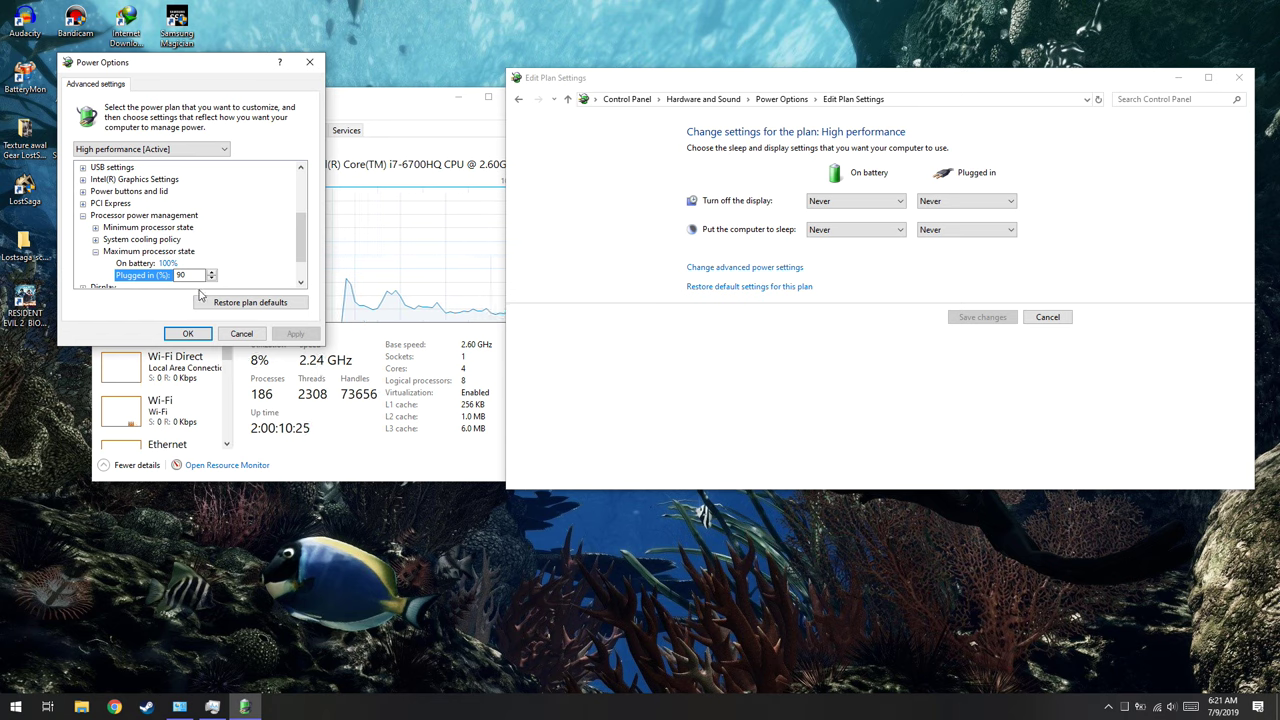
key("BackSpace")
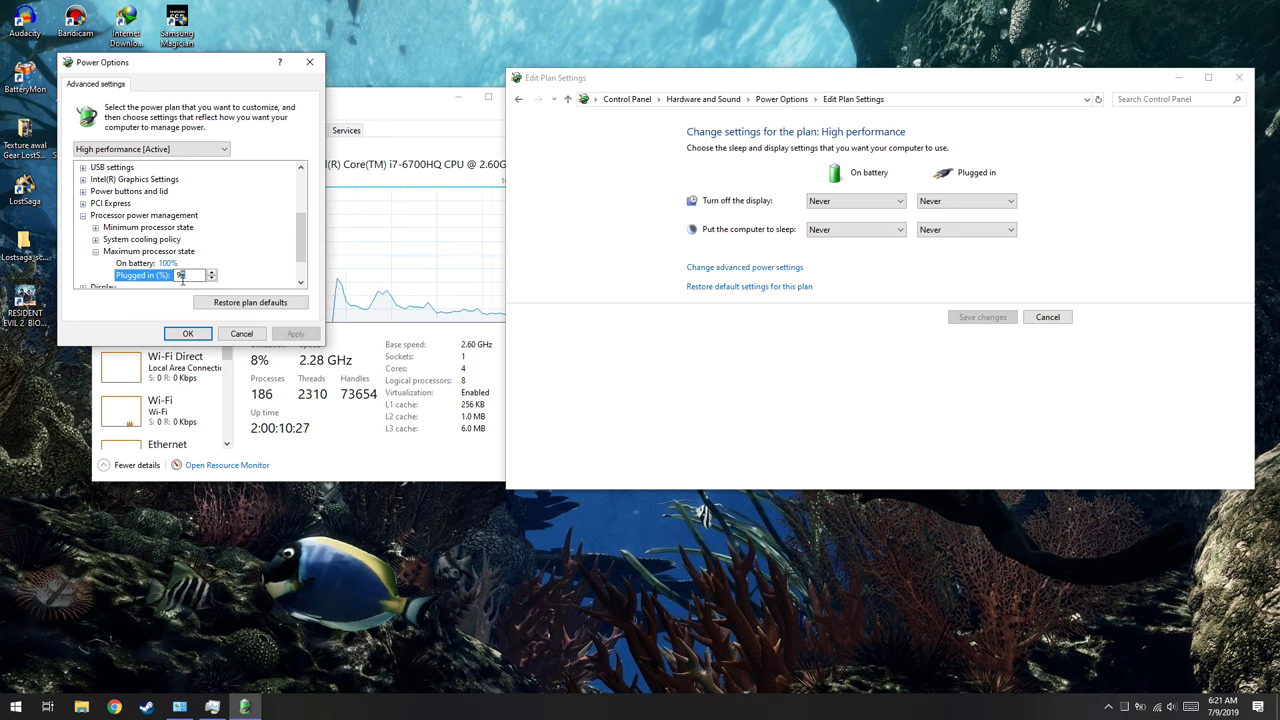
type("5")
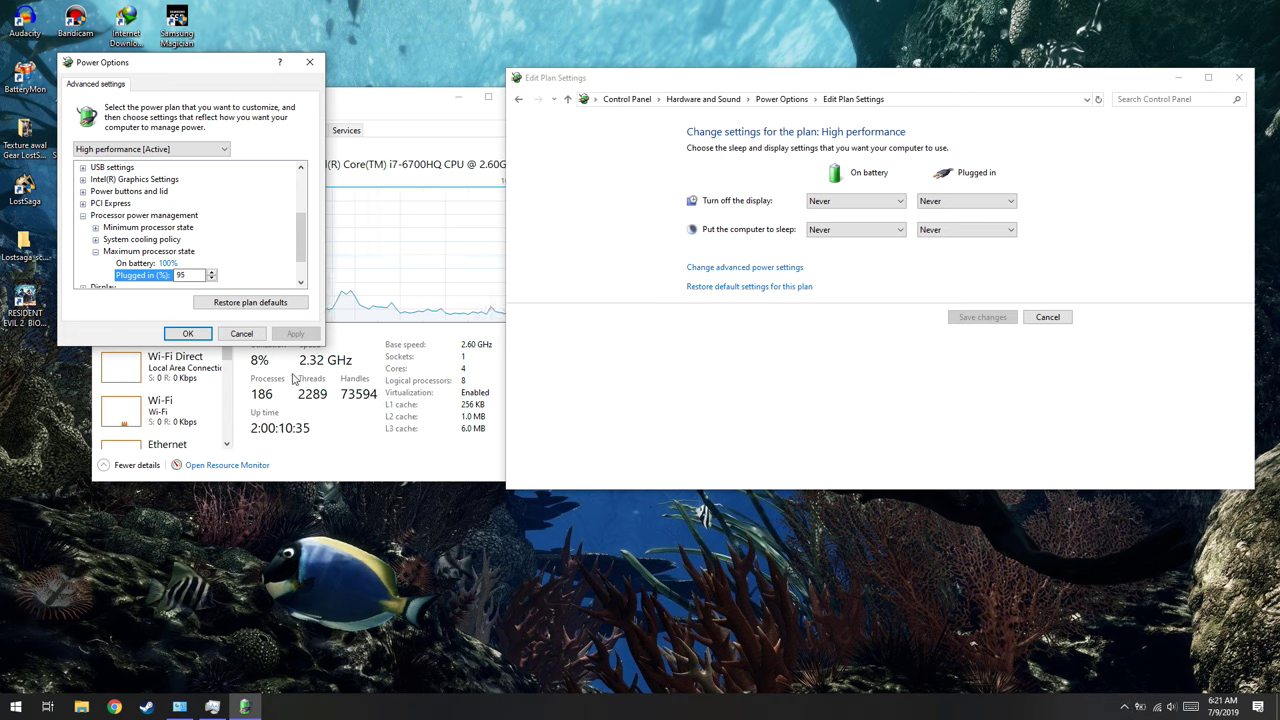
- Apply a plugged-in maximum processor state of 100% and try 99% to compare the CPU speeds
double_click(185, 275)
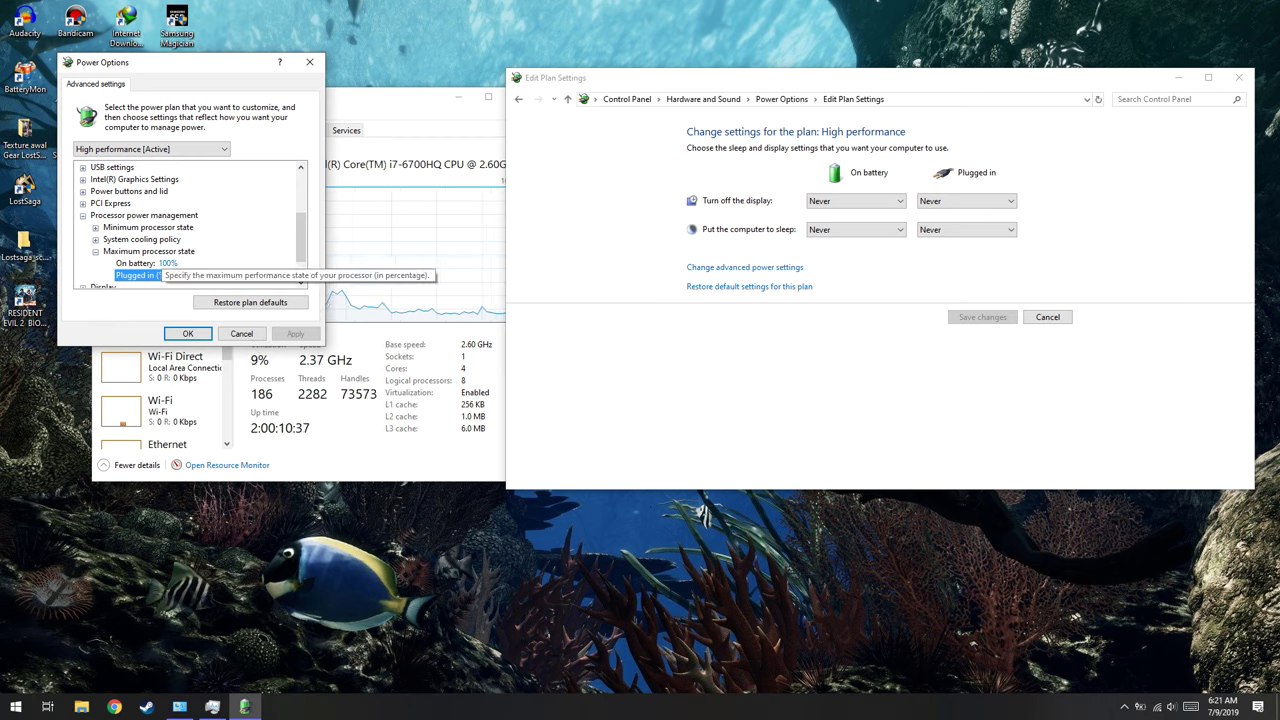
type("100")
key("alt+a")
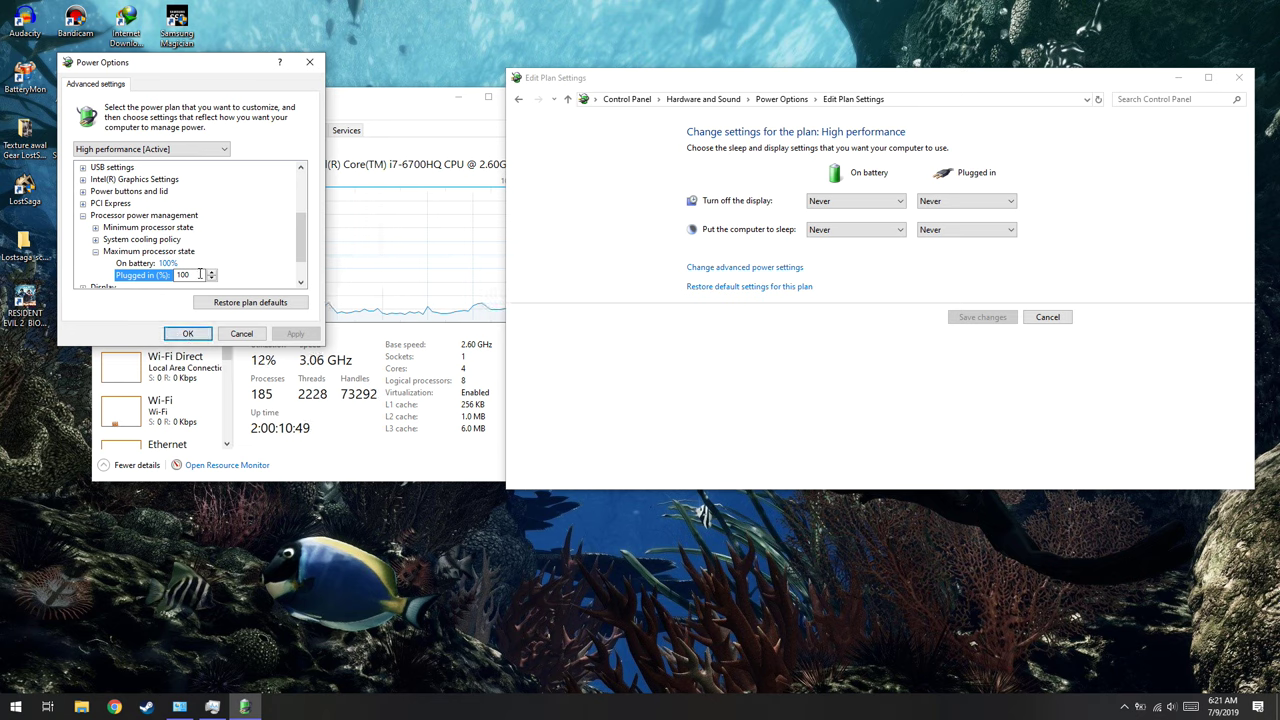
type("99")
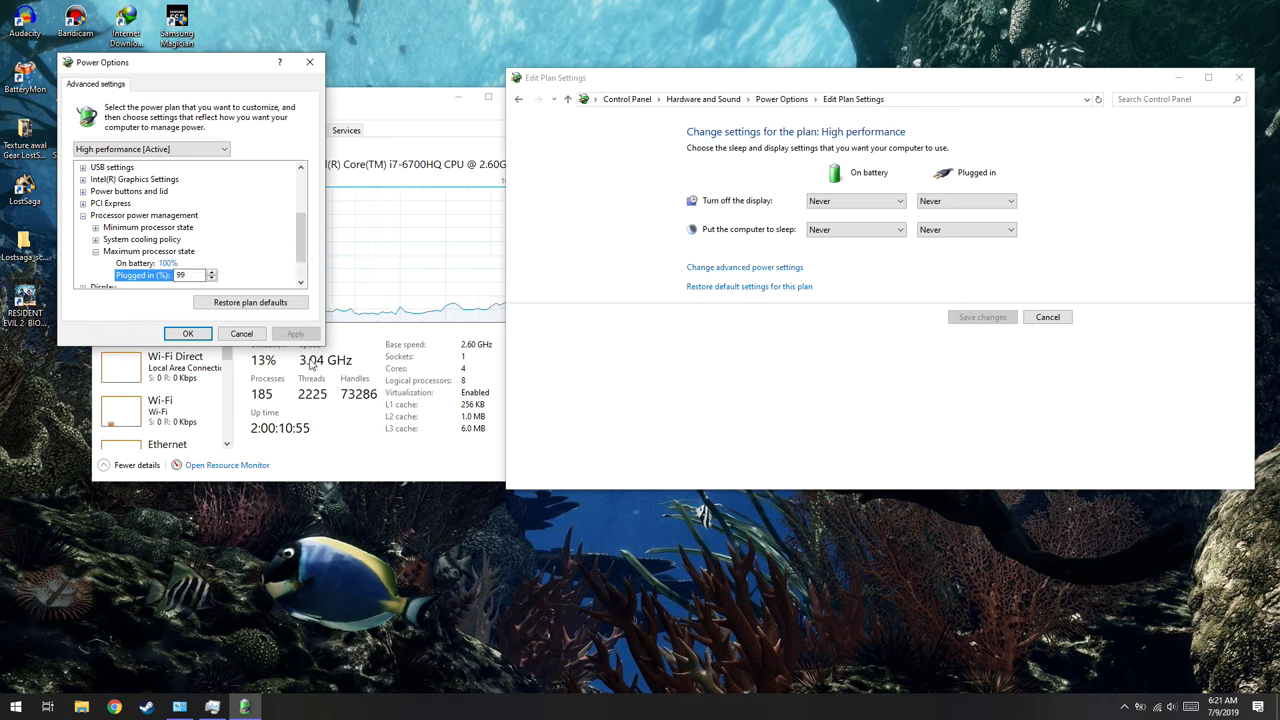
- Apply a plugged-in maximum processor state of 97% and close the advanced settings and the plan settings window
double_click(190, 274)
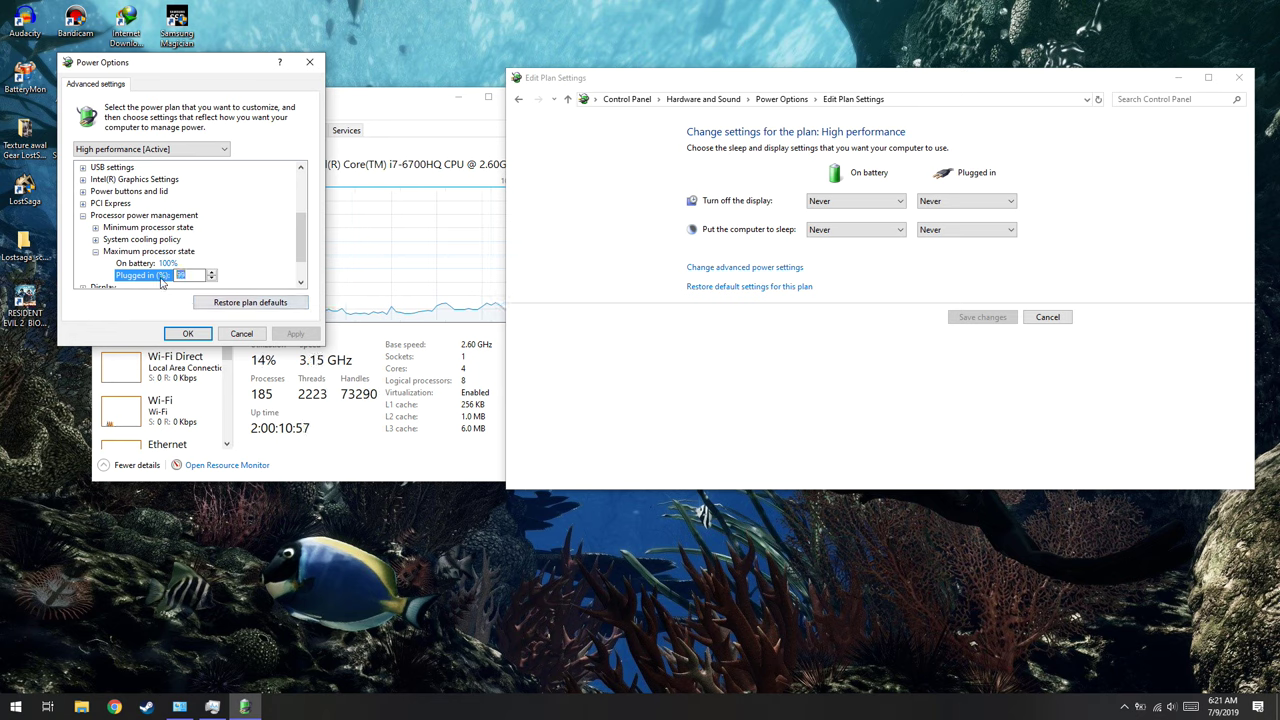
type("97")
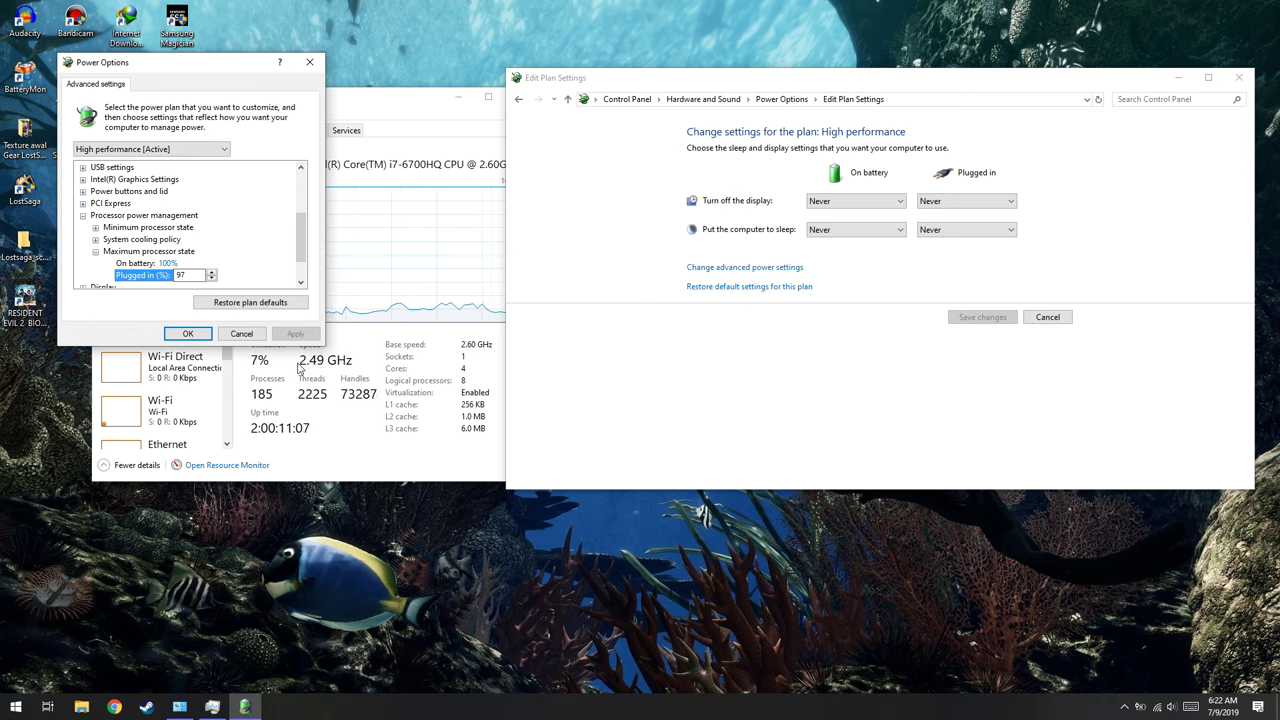
left_click(240, 336)
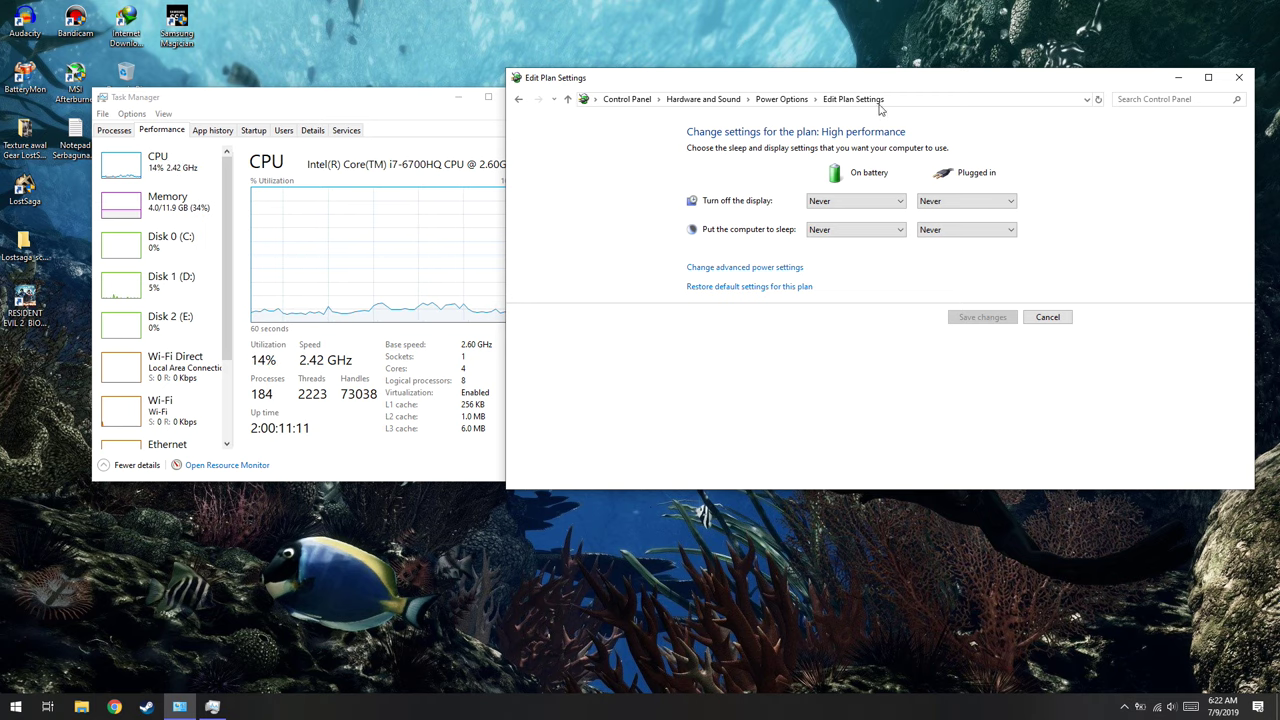
left_click(1238, 84)
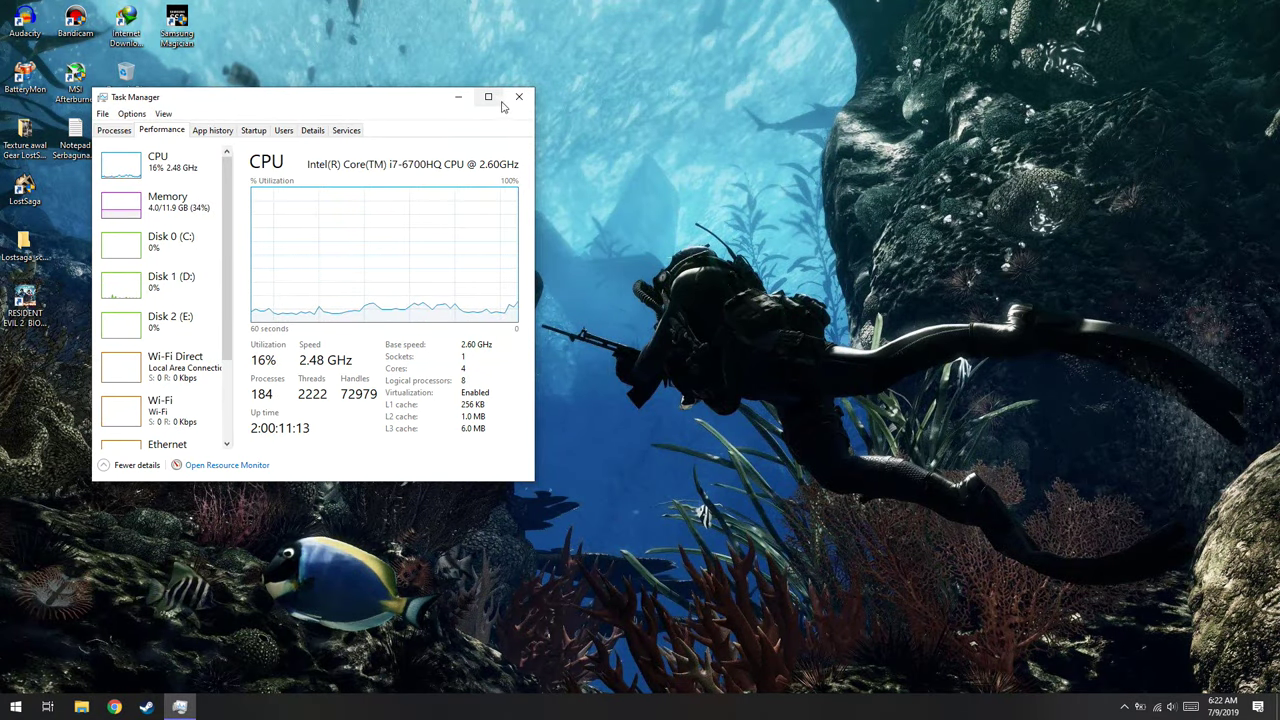